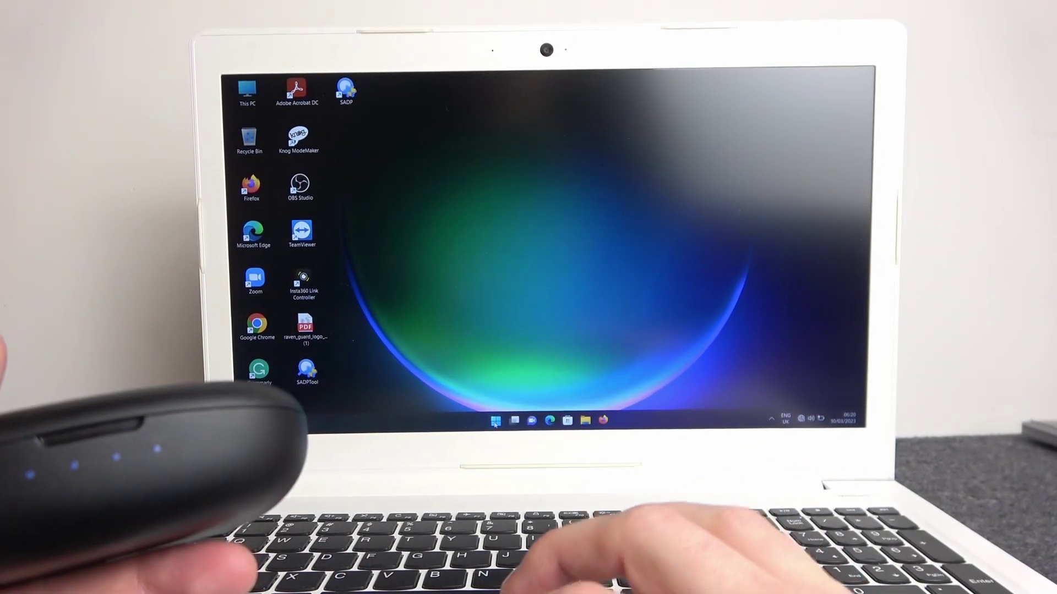
- Launch the Settings app from the Start menu
key("super")
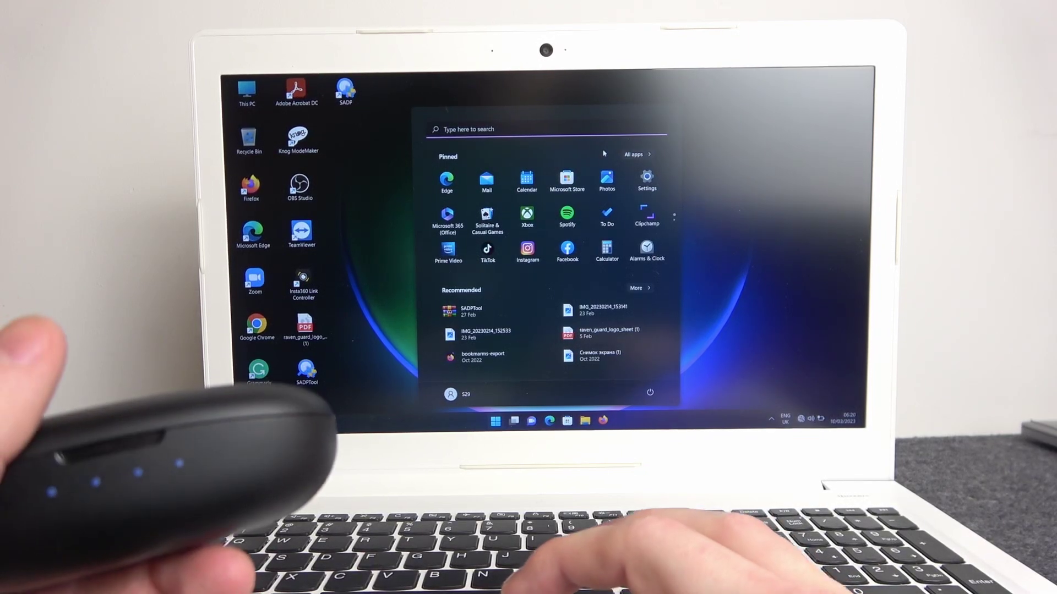
left_click(649, 176)
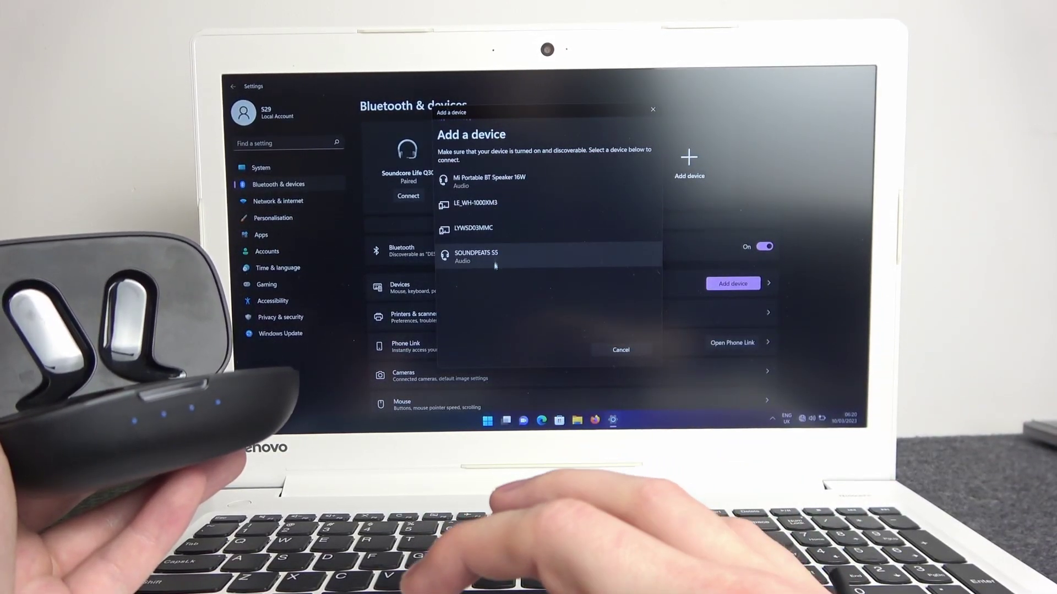
- Close the Add a device window once SOUNDPEATS S5 finishes pairing
left_click(621, 350)
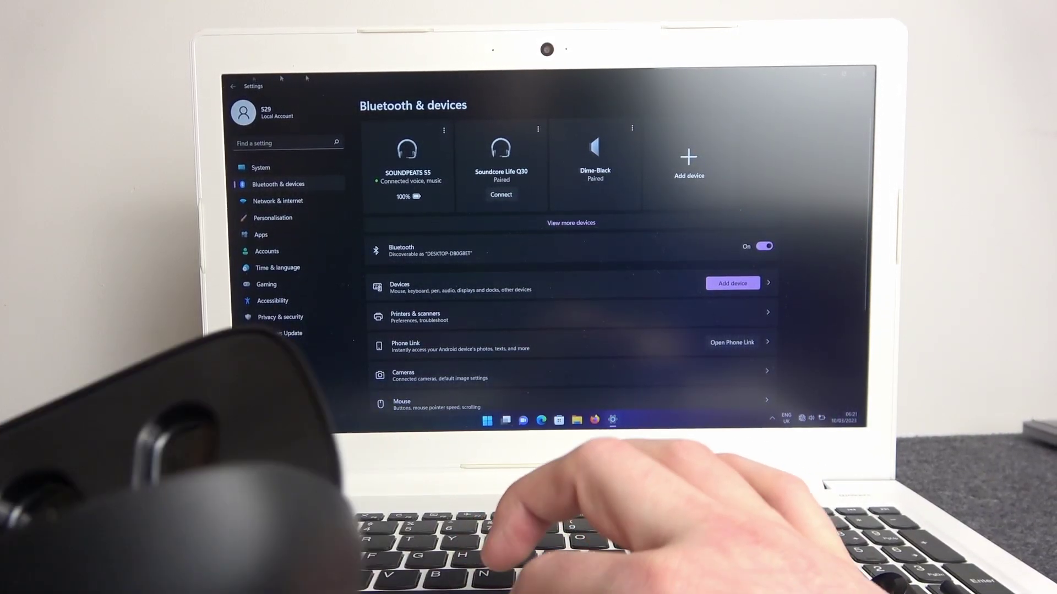
- Search the settings for 'sound mi' to find sound mixer options
left_click(286, 144)
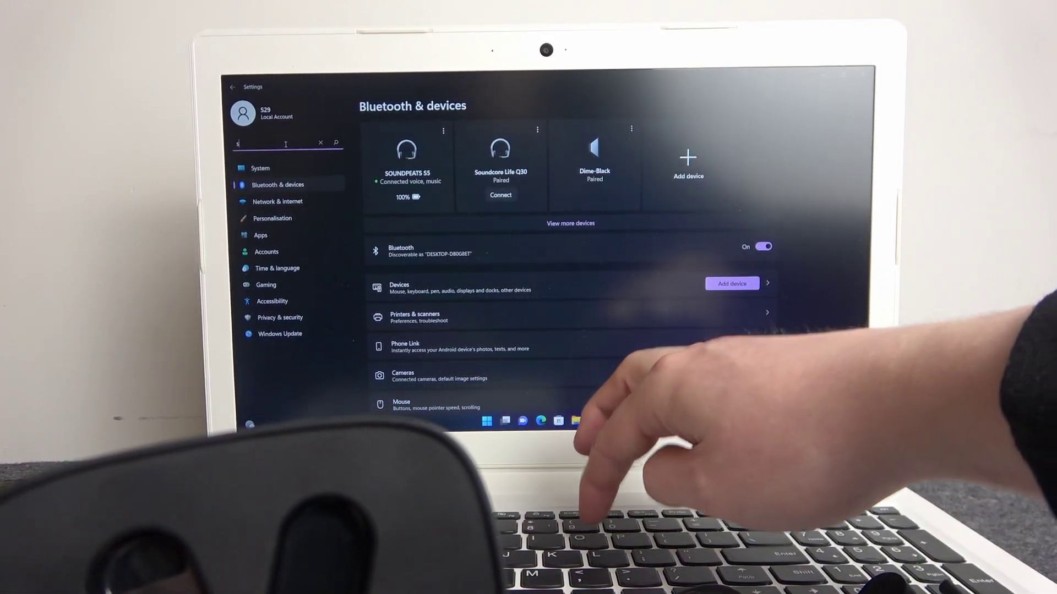
type("sound")
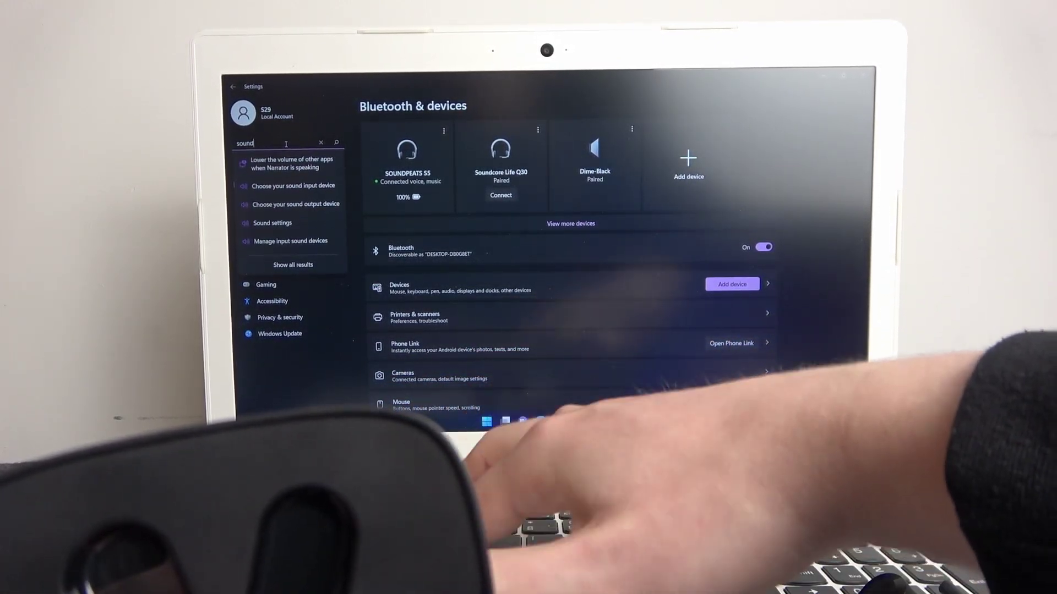
type(" mi")
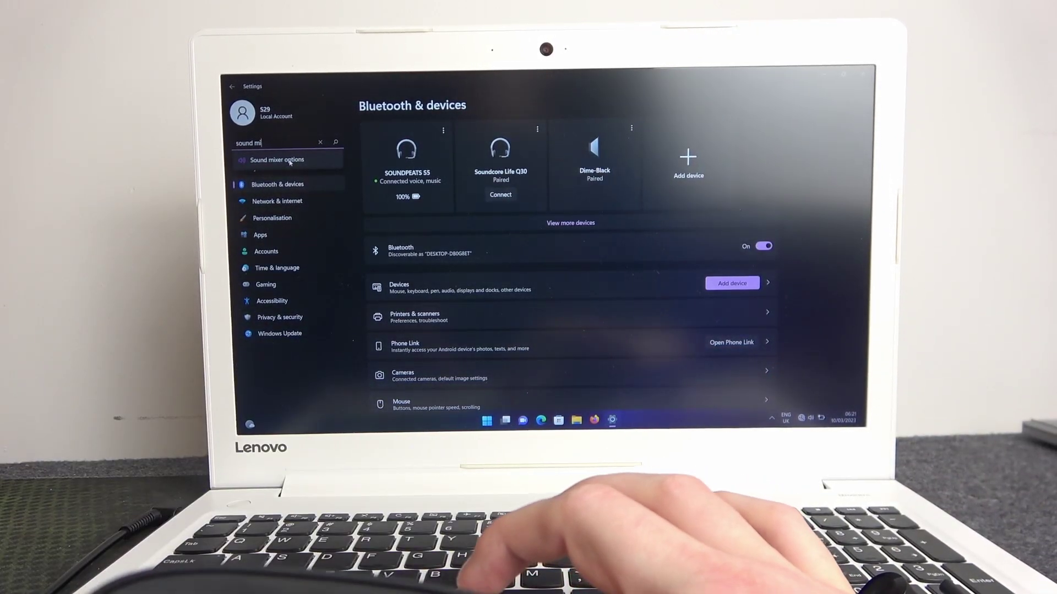
- Open the Sound mixer options result to show Volume mixer with SOUNDPEATS S5 output
left_click(289, 161)
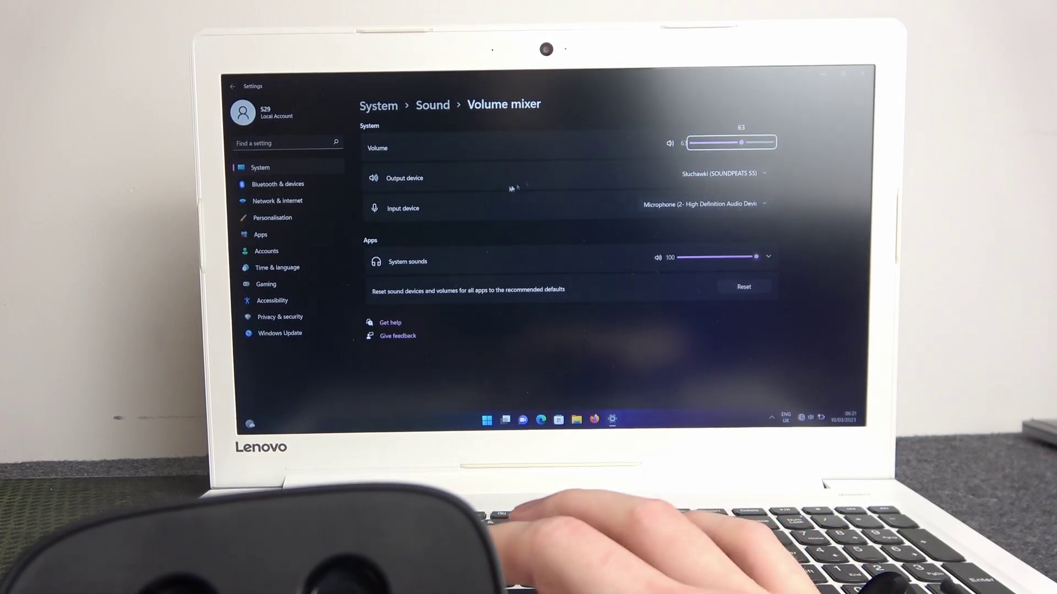